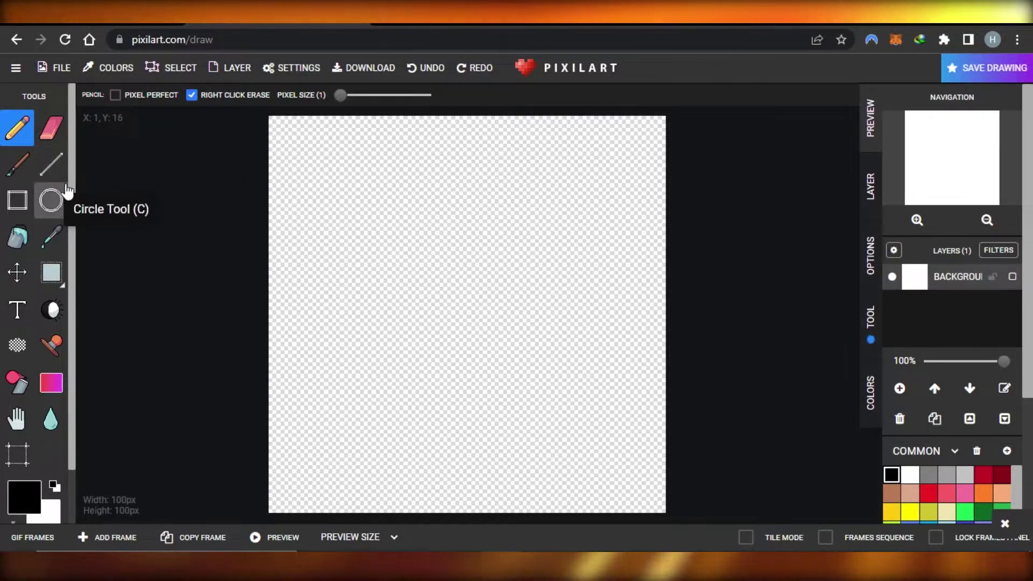
{"action": "scroll", "coordinate": [70, 190], "scroll_direction": "down", "scroll_amount": 2}
{"action": "scroll", "coordinate": [76, 141], "scroll_direction": "up", "scroll_amount": 2}
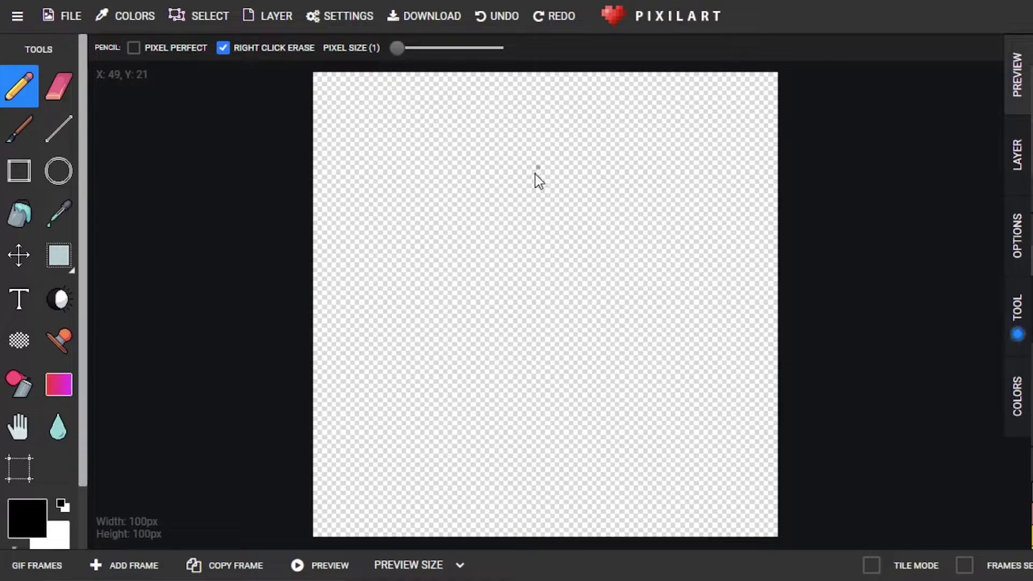
Step: Switch the preview size to 1:1, then back to Default
{"action": "left_click", "coordinate": [435, 569]}
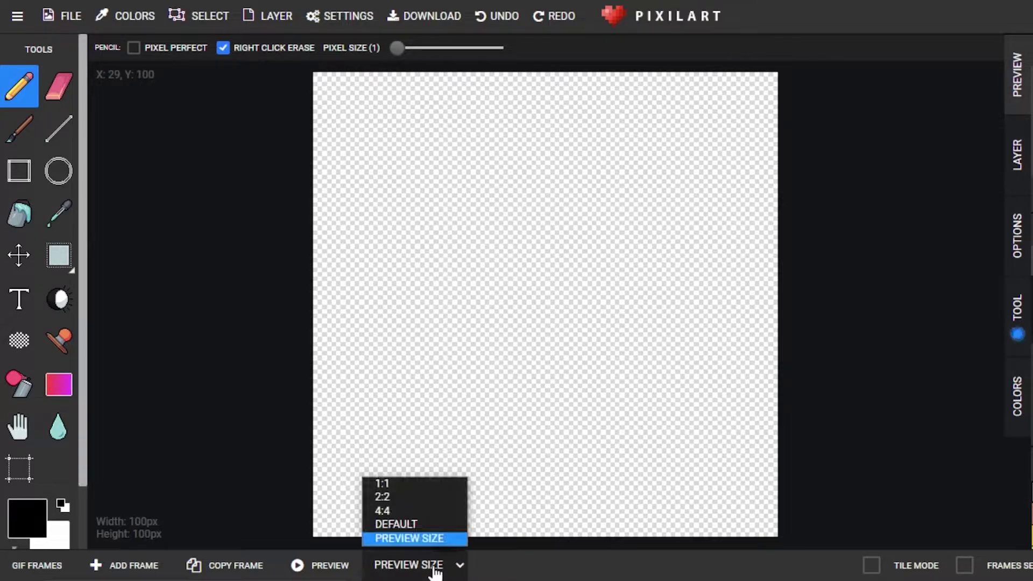
{"action": "left_click", "coordinate": [379, 481]}
{"action": "left_click", "coordinate": [435, 567]}
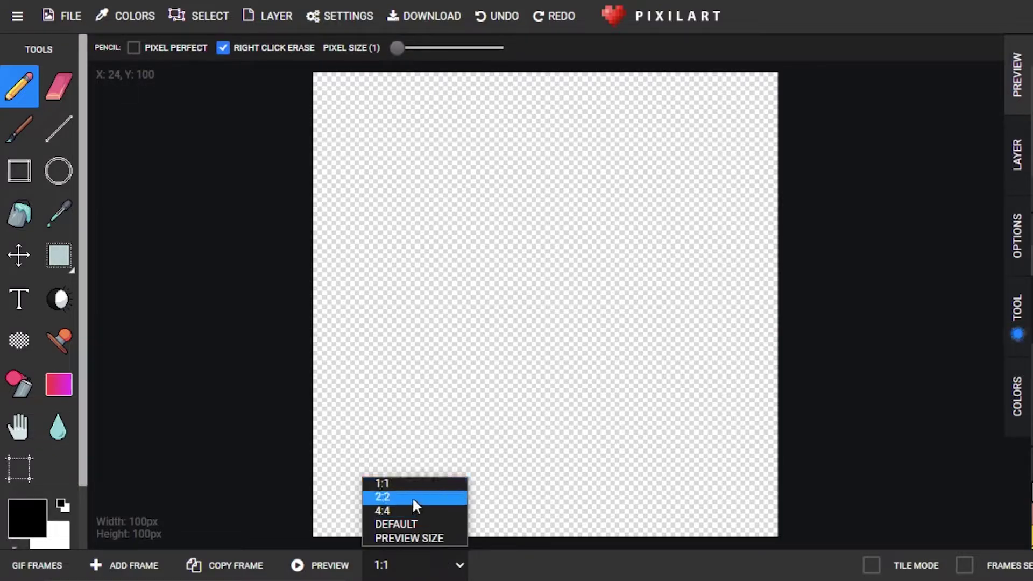
{"action": "left_click", "coordinate": [404, 524]}
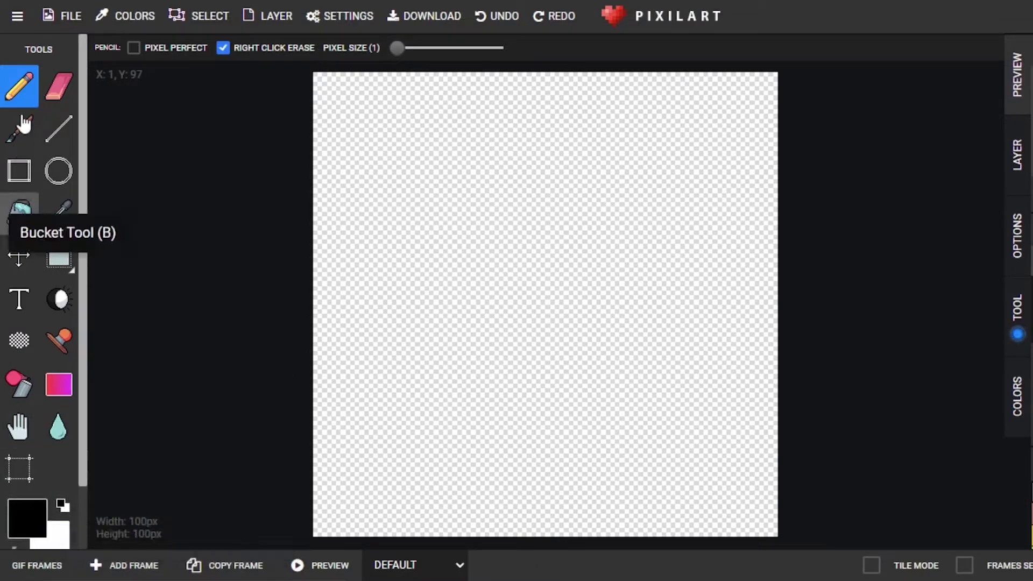
Step: Bucket-fill the canvas black, then white, and brush a small test splatter near the top
{"action": "left_click", "coordinate": [19, 228]}
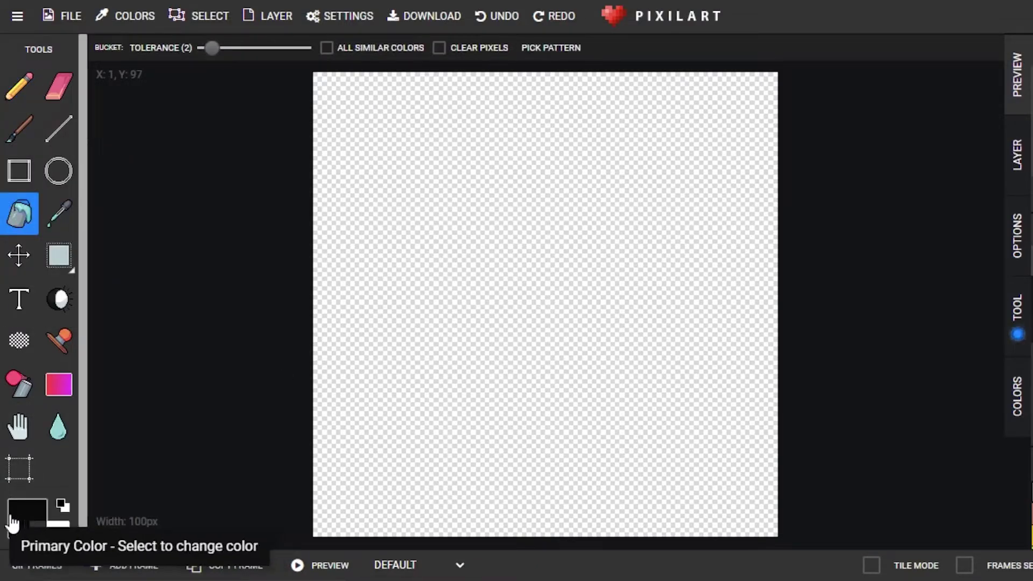
{"action": "left_click", "coordinate": [20, 519]}
{"action": "left_click", "coordinate": [417, 255]}
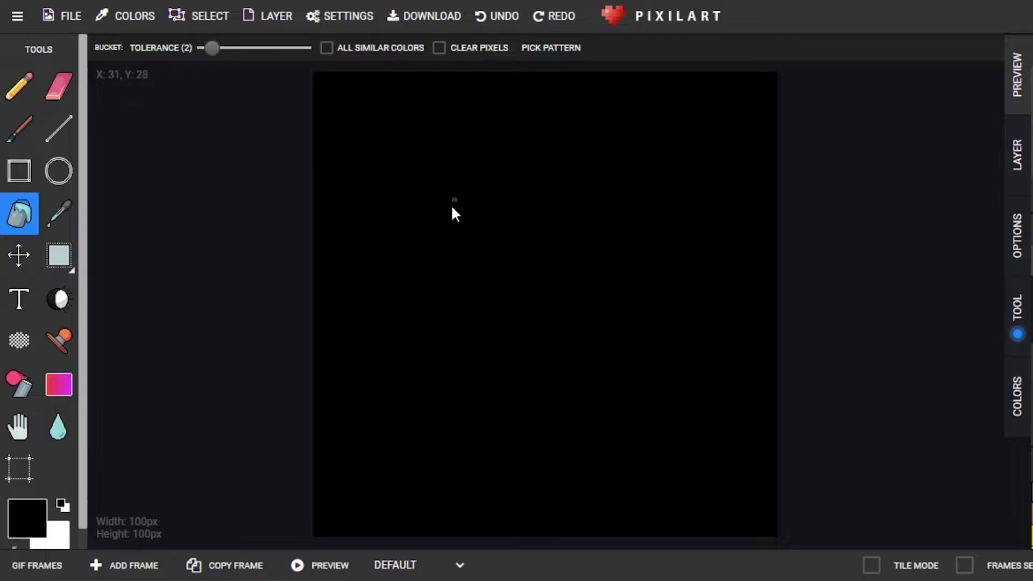
{"action": "left_click", "coordinate": [57, 539]}
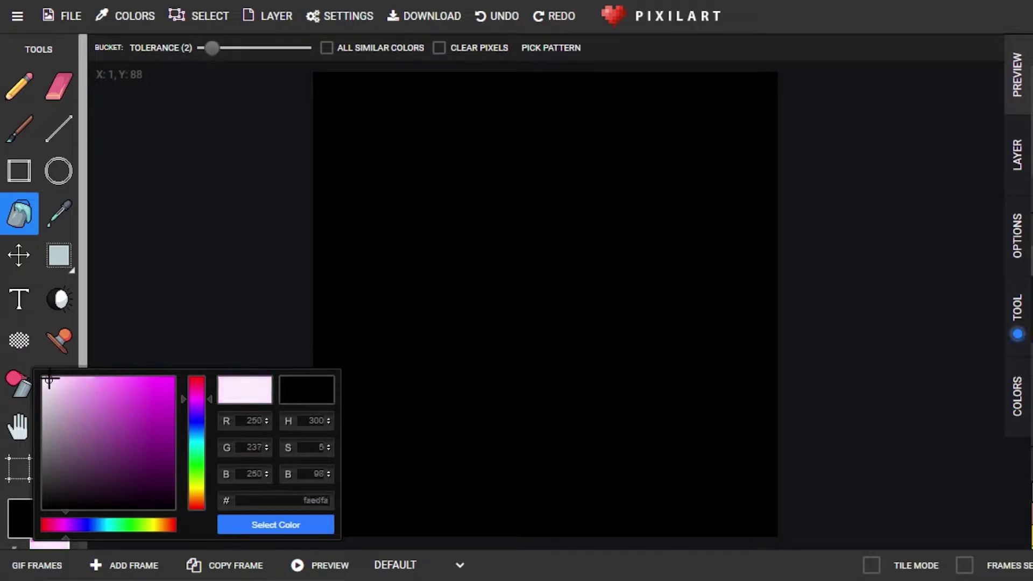
{"action": "left_click", "coordinate": [222, 293]}
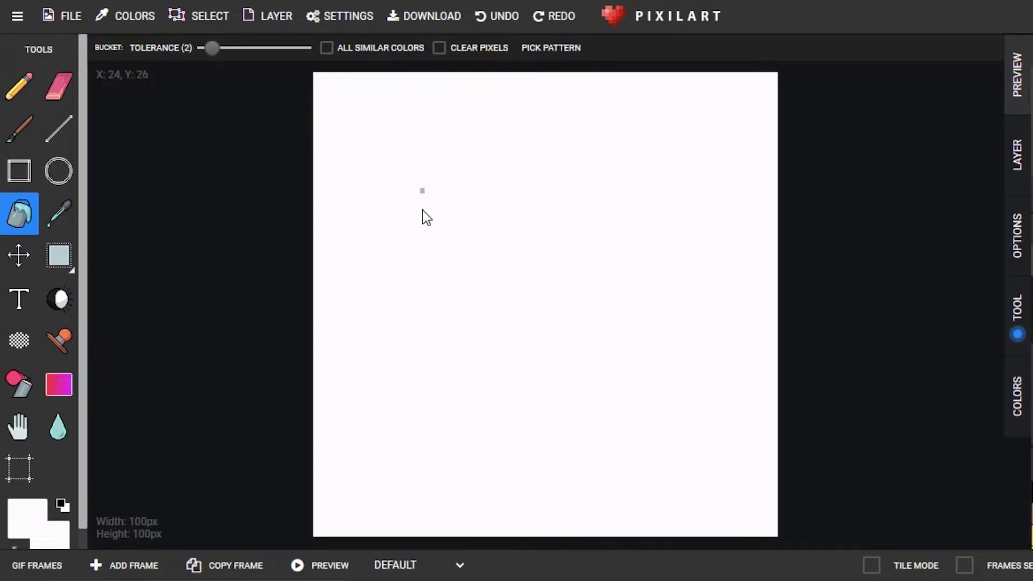
{"action": "left_click", "coordinate": [20, 130]}
{"action": "left_click", "coordinate": [472, 167]}
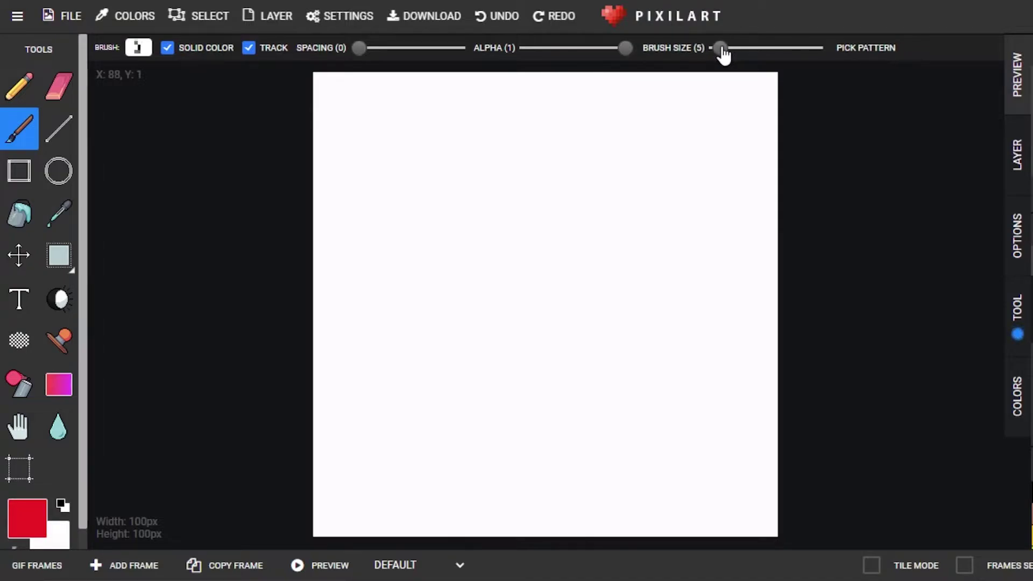
Step: Paint red zigzag strokes across the upper canvas and a small red loop below them
{"action": "left_click_drag", "start_coordinate": [544, 145], "coordinate": [550, 154]}
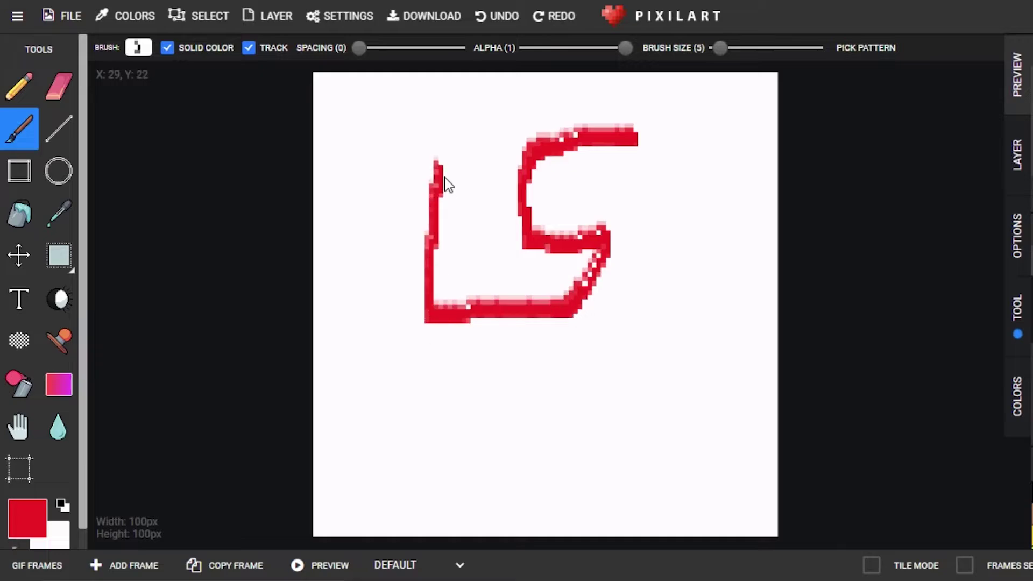
{"action": "mouse_move", "coordinate": [511, 330]}
{"action": "left_mouse_down"}
{"action": "mouse_move", "coordinate": [653, 221]}
{"action": "mouse_move", "coordinate": [511, 166]}
{"action": "mouse_move", "coordinate": [441, 97]}
{"action": "mouse_move", "coordinate": [404, 302]}
{"action": "left_mouse_up"}
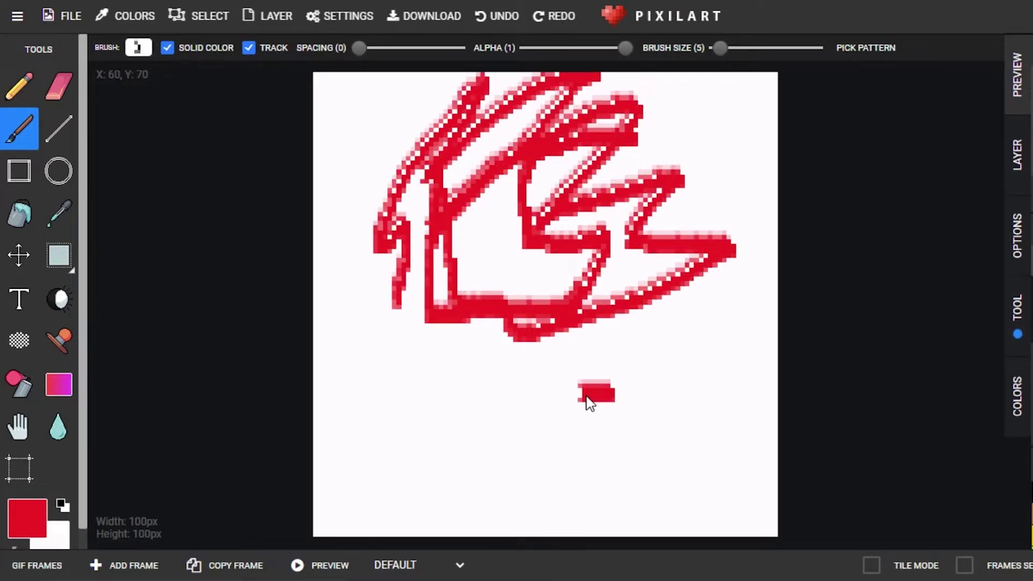
{"action": "left_click_drag", "start_coordinate": [533, 417], "coordinate": [629, 401]}
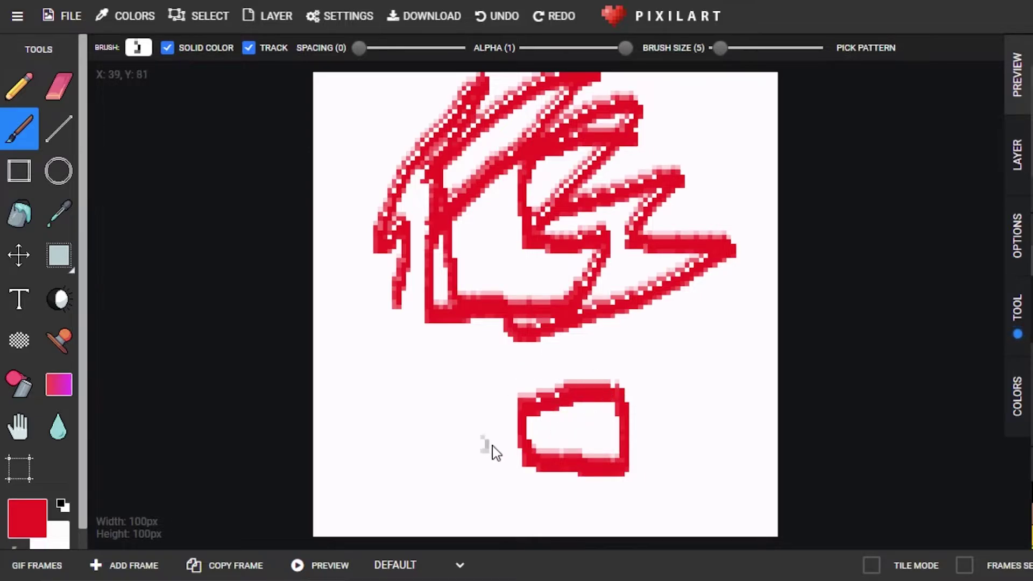
Step: Undo both red strokes and switch the drawing colour to black
{"action": "left_click", "coordinate": [498, 19]}
{"action": "left_click", "coordinate": [498, 19]}
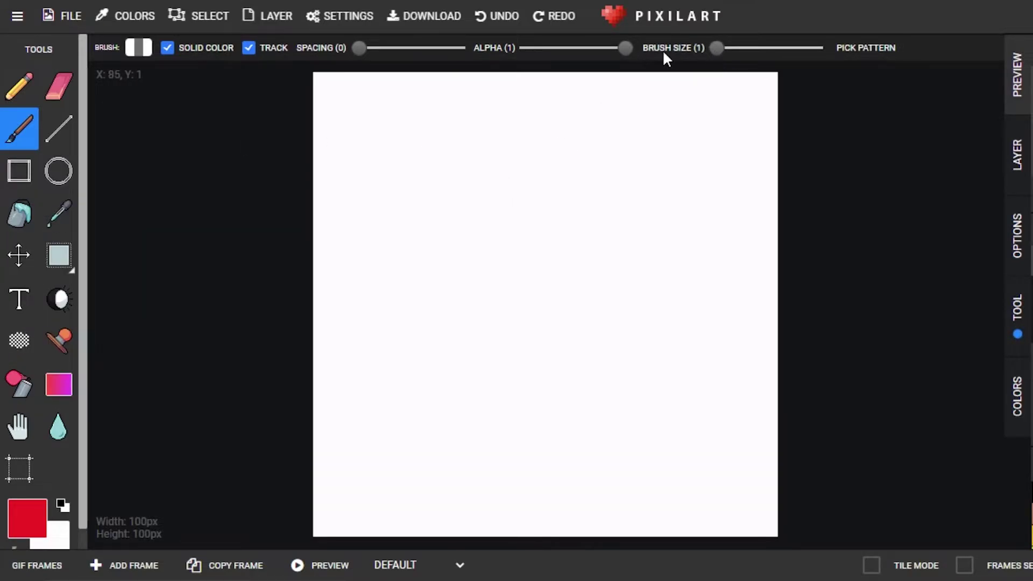
{"action": "left_click", "coordinate": [30, 517]}
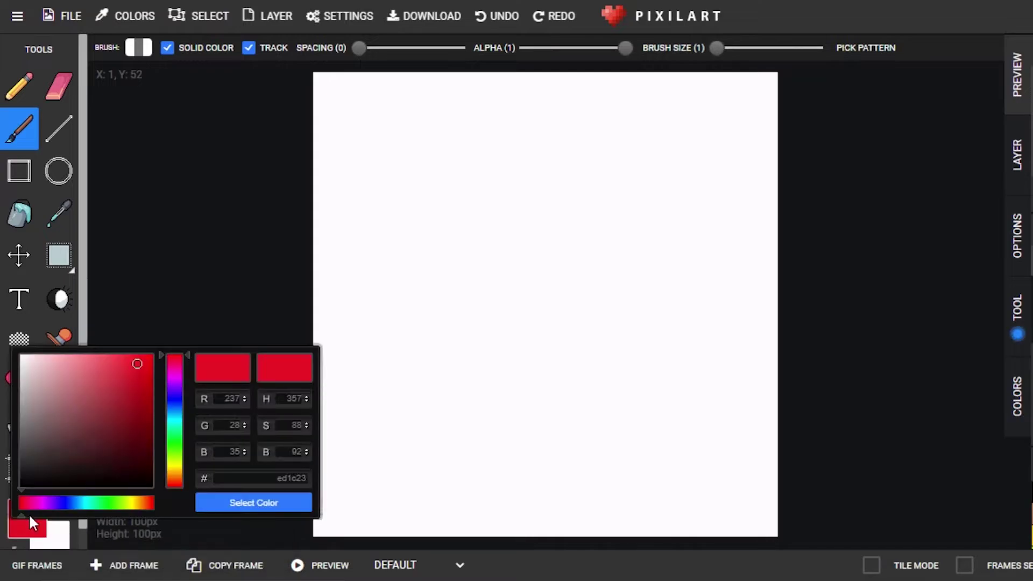
{"action": "left_click", "coordinate": [1016, 481]}
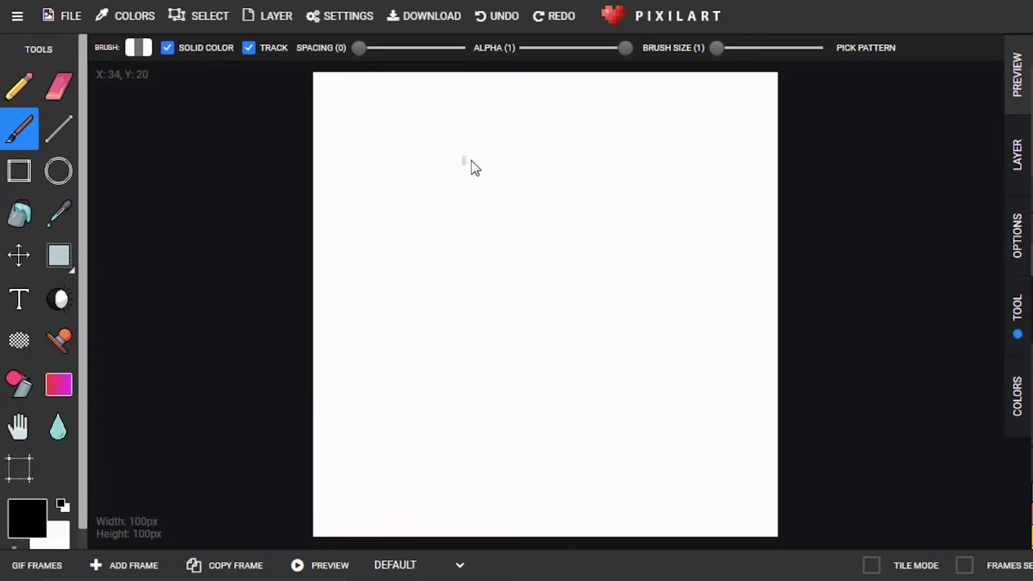
Step: Draw a thin black stick figure with a square head, two eyes, arms and legs
{"action": "mouse_move", "coordinate": [480, 215]}
{"action": "left_mouse_down"}
{"action": "mouse_move", "coordinate": [486, 153]}
{"action": "mouse_move", "coordinate": [566, 151]}
{"action": "mouse_move", "coordinate": [560, 165]}
{"action": "left_mouse_up"}
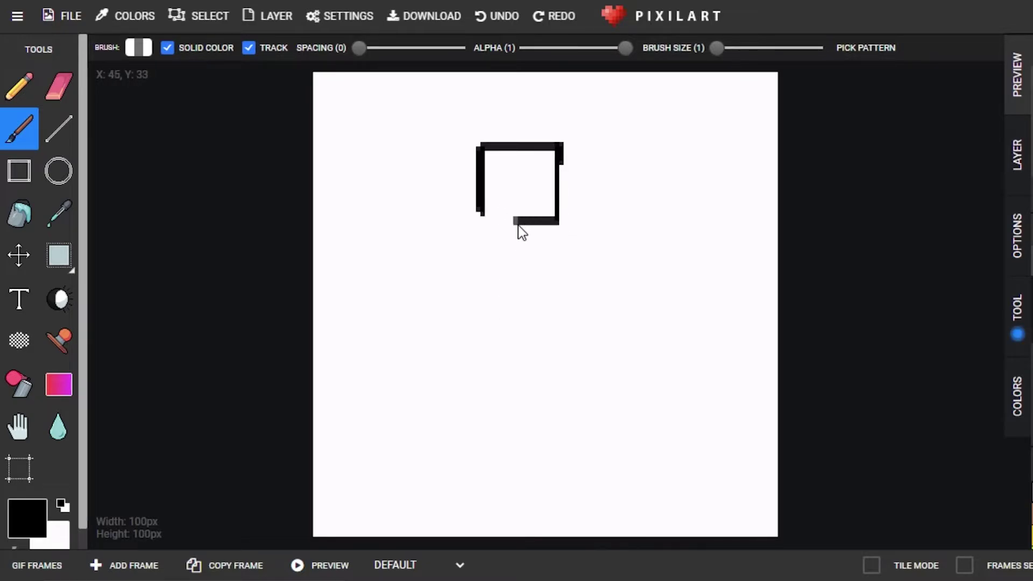
{"action": "mouse_move", "coordinate": [517, 225]}
{"action": "left_mouse_down"}
{"action": "mouse_move", "coordinate": [485, 225]}
{"action": "mouse_move", "coordinate": [518, 310]}
{"action": "left_mouse_up"}
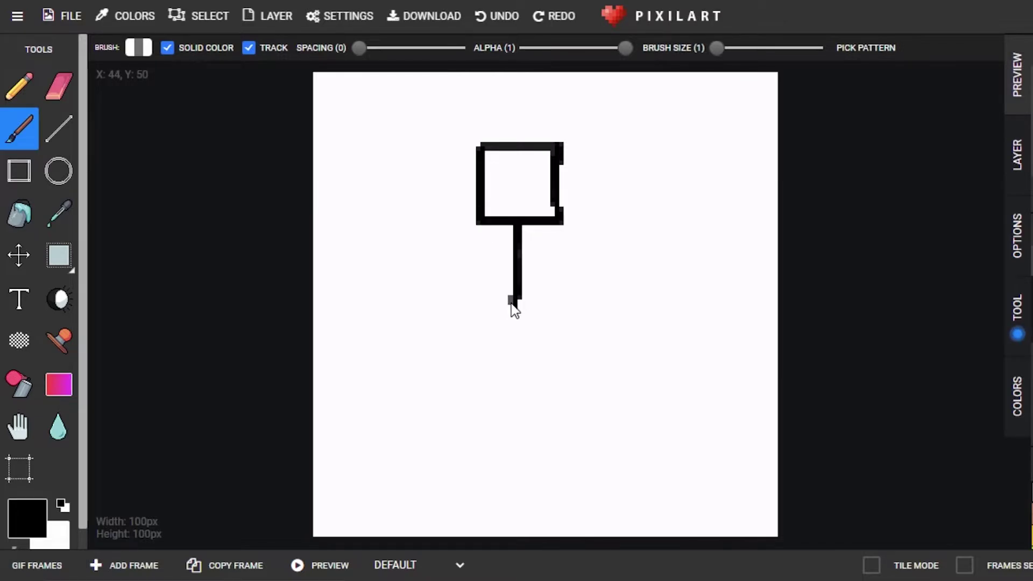
{"action": "mouse_move", "coordinate": [482, 369]}
{"action": "left_mouse_down"}
{"action": "mouse_move", "coordinate": [472, 306]}
{"action": "mouse_move", "coordinate": [472, 334]}
{"action": "left_mouse_up"}
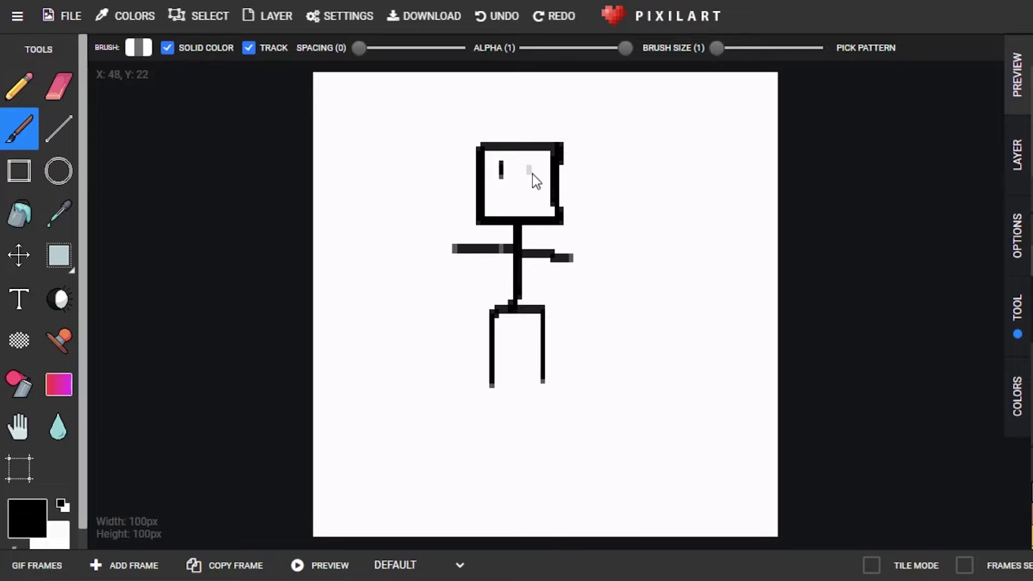
{"action": "mouse_move", "coordinate": [532, 162]}
{"action": "left_mouse_down"}
{"action": "mouse_move", "coordinate": [532, 183]}
{"action": "mouse_move", "coordinate": [504, 177]}
{"action": "left_mouse_up"}
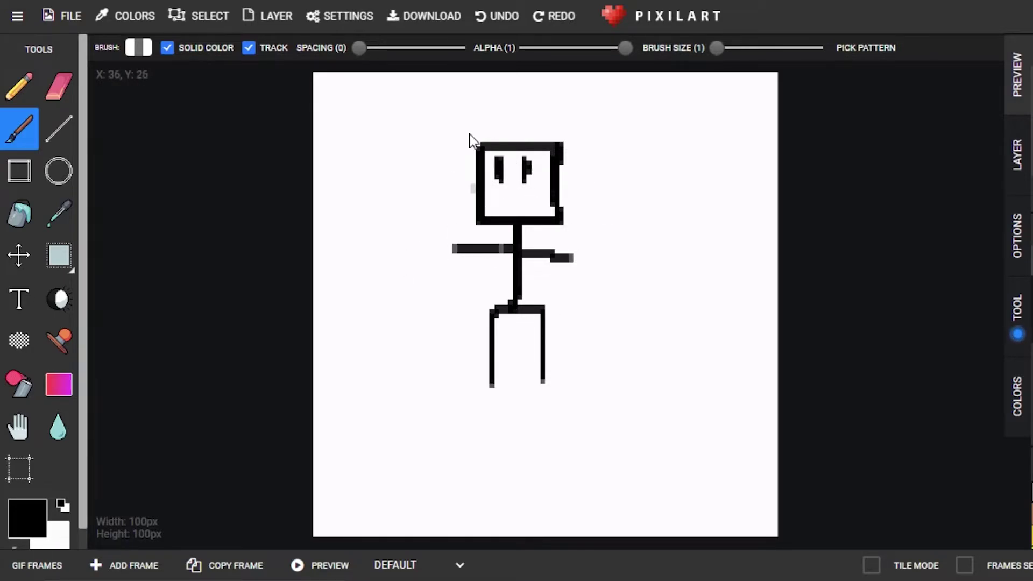
{"action": "left_click", "coordinate": [501, 17]}
Step: Undo the stick figure back to the black canvas, then redo the white fill
{"action": "left_click", "coordinate": [508, 17]}
{"action": "left_click", "coordinate": [509, 17]}
{"action": "left_click", "coordinate": [508, 16]}
{"action": "left_click", "coordinate": [508, 16]}
{"action": "left_click", "coordinate": [508, 16]}
{"action": "left_click", "coordinate": [508, 17]}
{"action": "left_click", "coordinate": [508, 17]}
{"action": "left_click", "coordinate": [509, 17]}
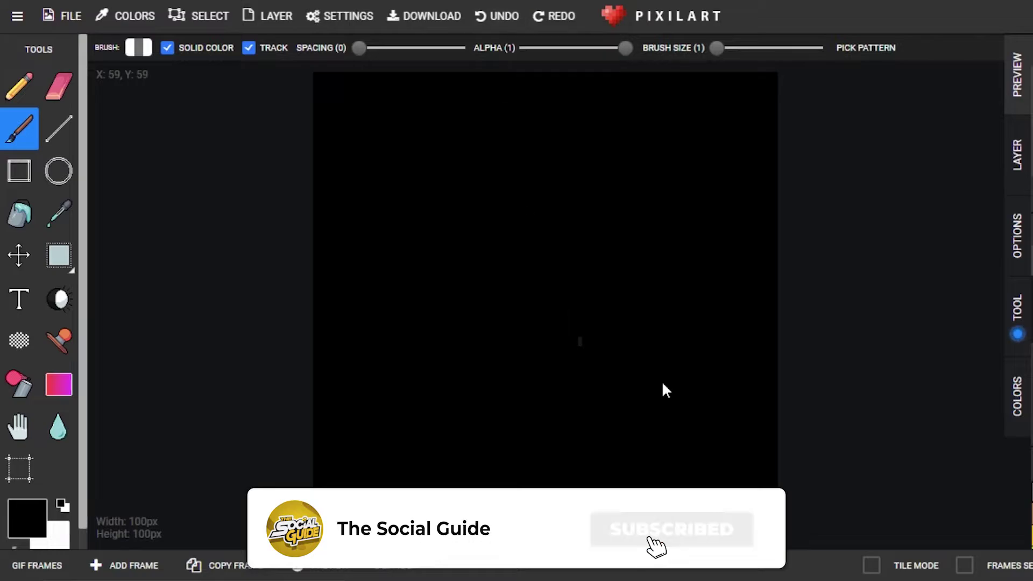
{"action": "left_click", "coordinate": [560, 35]}
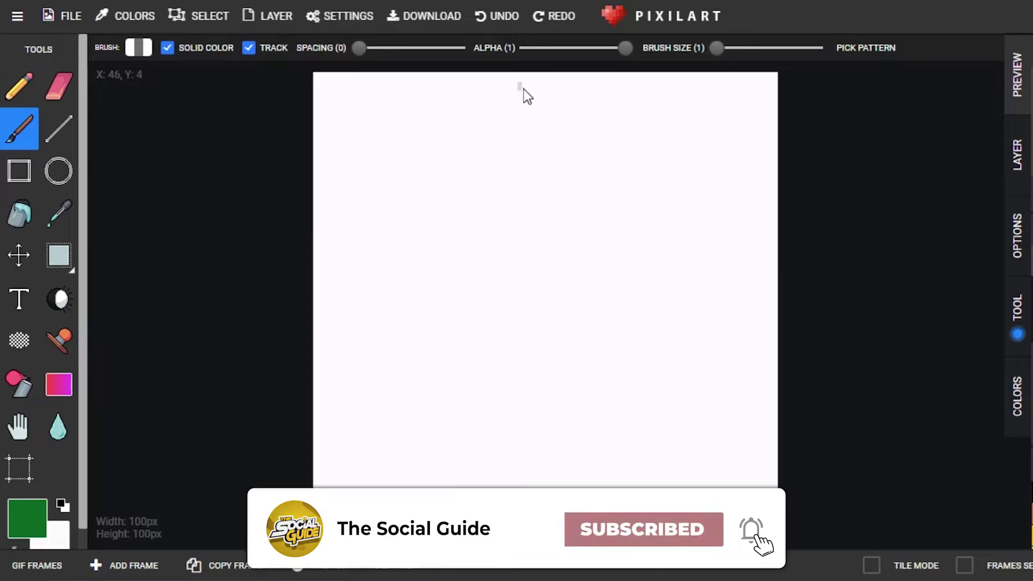
Step: Outline a green triangle and draw two dark red trunk lines below it
{"action": "left_click_drag", "start_coordinate": [519, 85], "coordinate": [424, 301]}
{"action": "mouse_move", "coordinate": [525, 89]}
{"action": "left_mouse_down"}
{"action": "mouse_move", "coordinate": [574, 139]}
{"action": "mouse_move", "coordinate": [645, 278]}
{"action": "mouse_move", "coordinate": [417, 317]}
{"action": "left_mouse_up"}
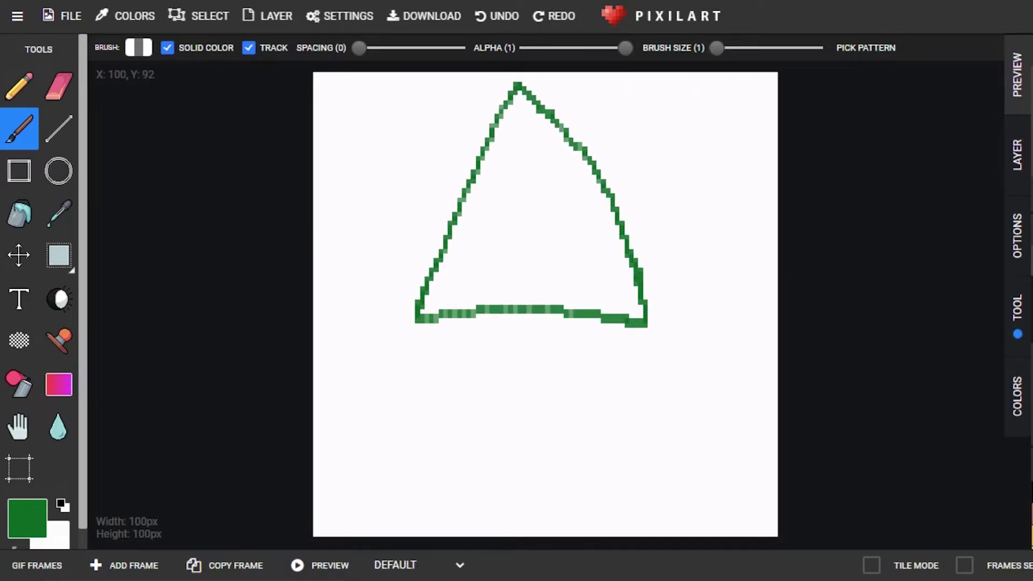
{"action": "left_click_drag", "start_coordinate": [482, 301], "coordinate": [475, 535]}
{"action": "left_click_drag", "start_coordinate": [600, 318], "coordinate": [597, 534]}
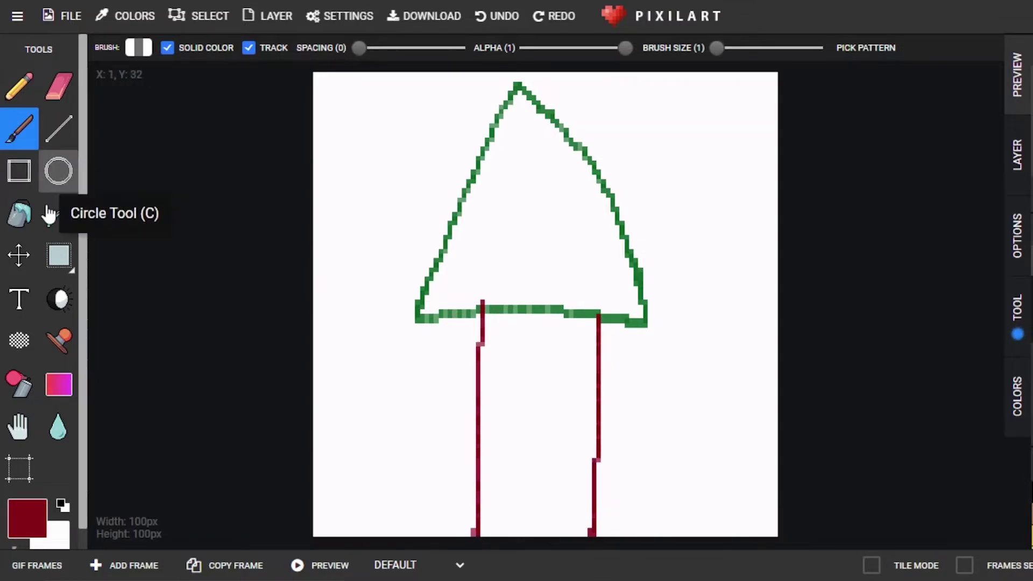
Step: Bucket-fill the triangle green and the trunk, including its leftover green strip, dark red
{"action": "left_click", "coordinate": [20, 221]}
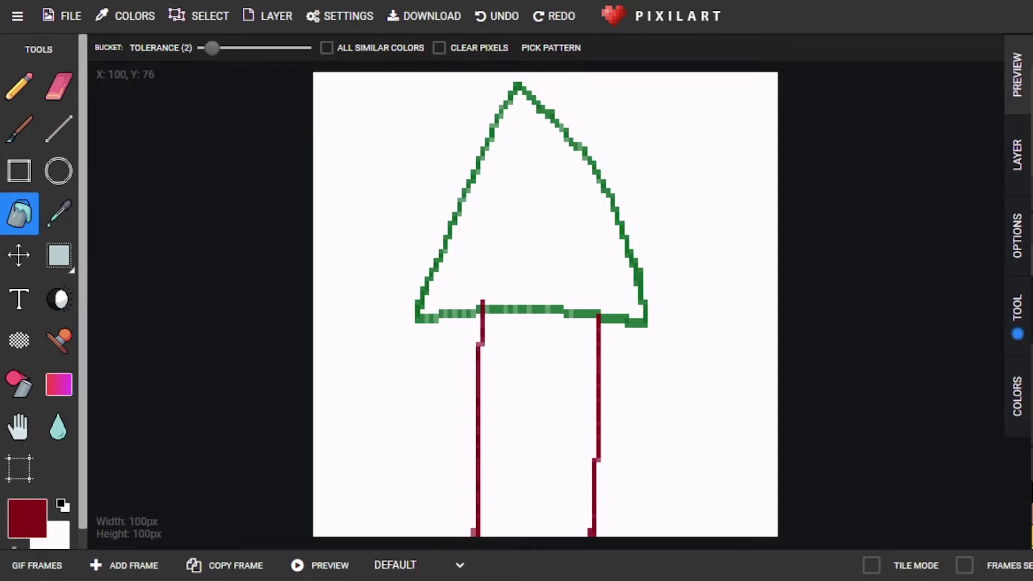
{"action": "left_click", "coordinate": [552, 248]}
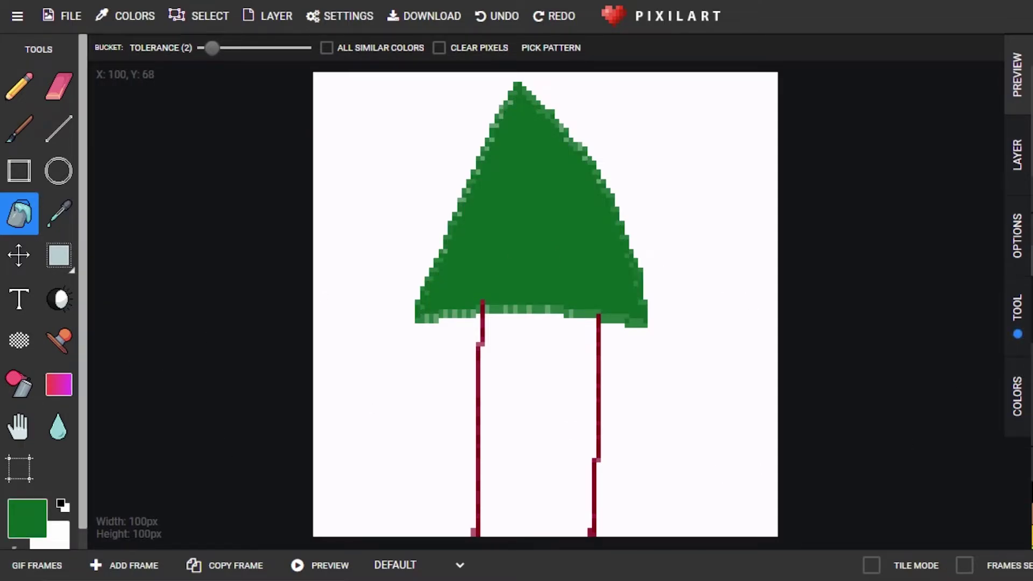
{"action": "left_click", "coordinate": [597, 452], "text": "alt"}
{"action": "left_click", "coordinate": [508, 419]}
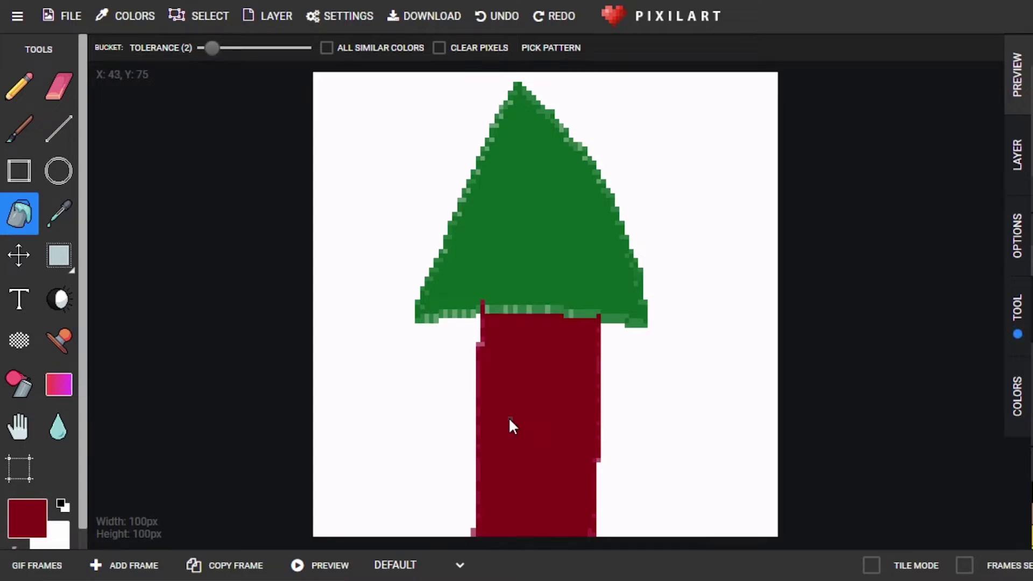
{"action": "left_click", "coordinate": [479, 301]}
Step: Place the Carrot stamp at the canvas bottom, just right of the trunk
{"action": "left_click", "coordinate": [56, 345]}
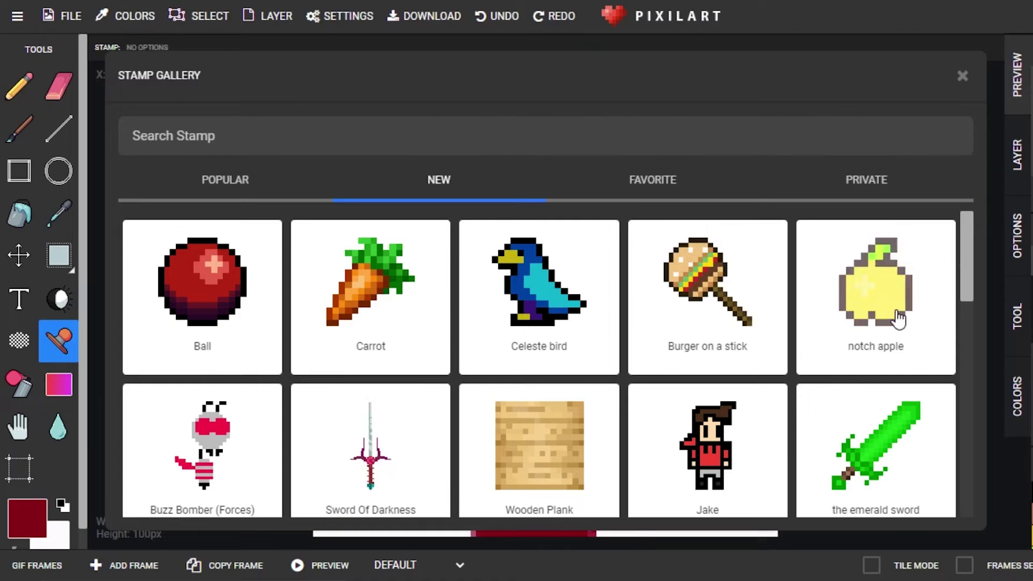
{"action": "left_click_drag", "start_coordinate": [966, 258], "coordinate": [971, 473]}
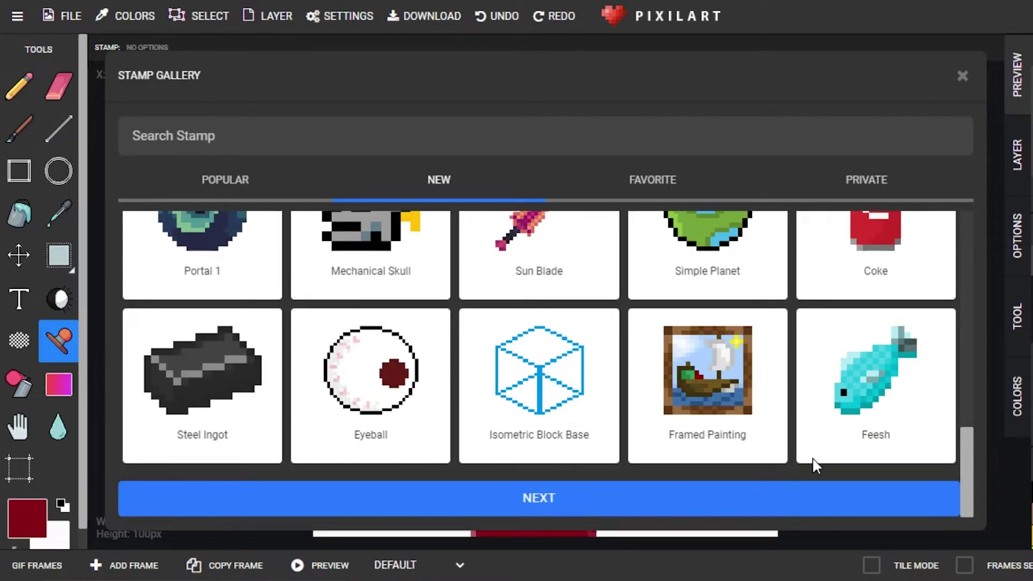
{"action": "left_click_drag", "start_coordinate": [962, 467], "coordinate": [987, 251]}
{"action": "left_click", "coordinate": [381, 311]}
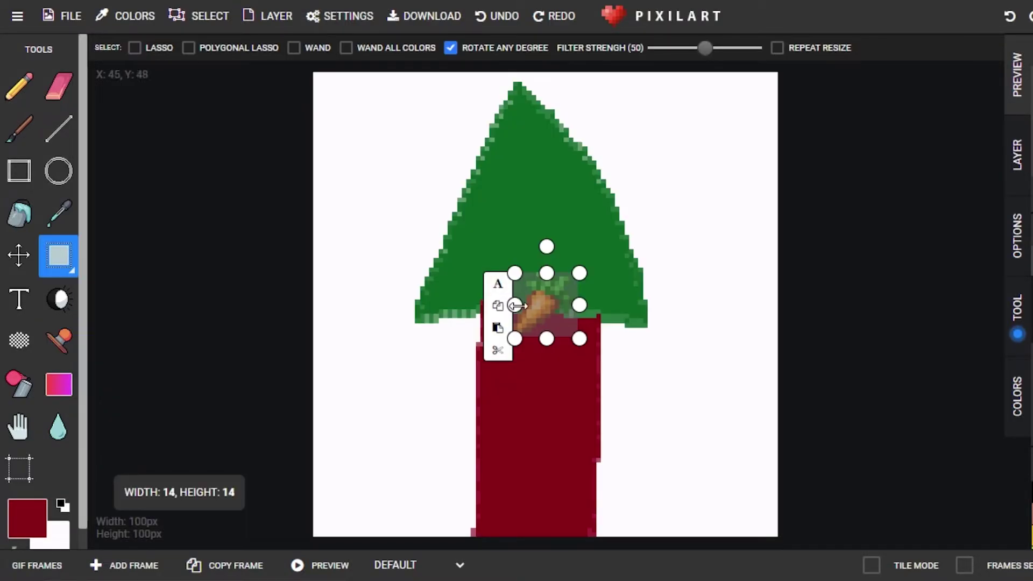
{"action": "left_click_drag", "start_coordinate": [540, 328], "coordinate": [661, 486]}
{"action": "left_click", "coordinate": [679, 370]}
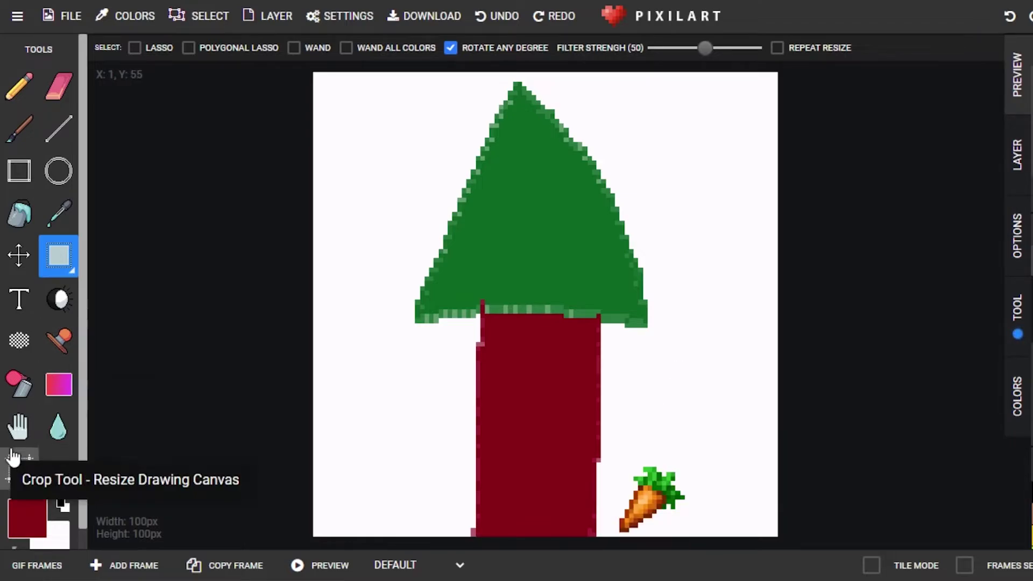
Step: Stamp the Ball onto the roof of the leftmost dark red building
{"action": "left_click", "coordinate": [60, 340]}
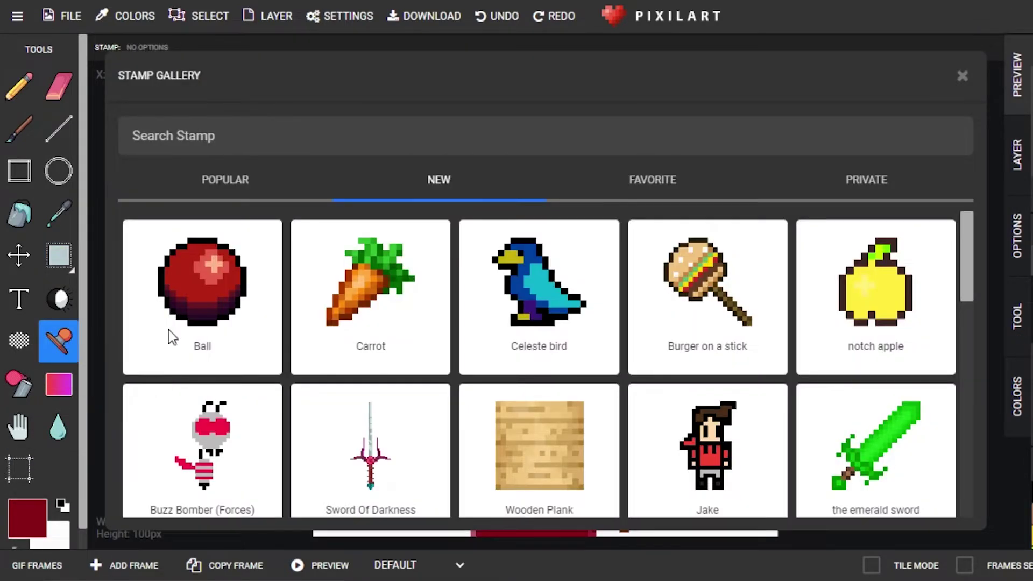
{"action": "left_click", "coordinate": [202, 321]}
{"action": "left_click_drag", "start_coordinate": [542, 310], "coordinate": [382, 468]}
{"action": "left_click", "coordinate": [526, 275]}
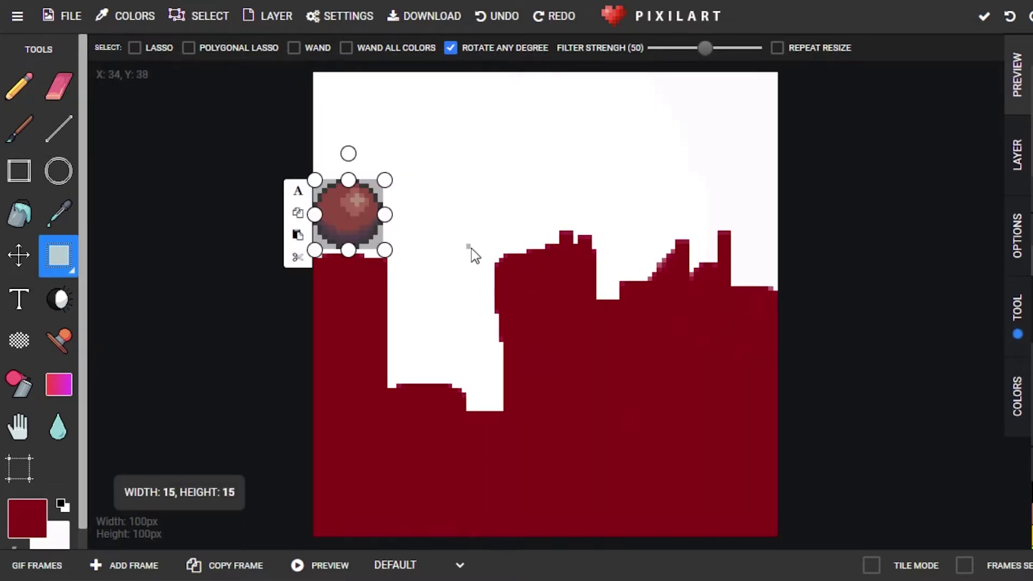
{"action": "left_click", "coordinate": [628, 179]}
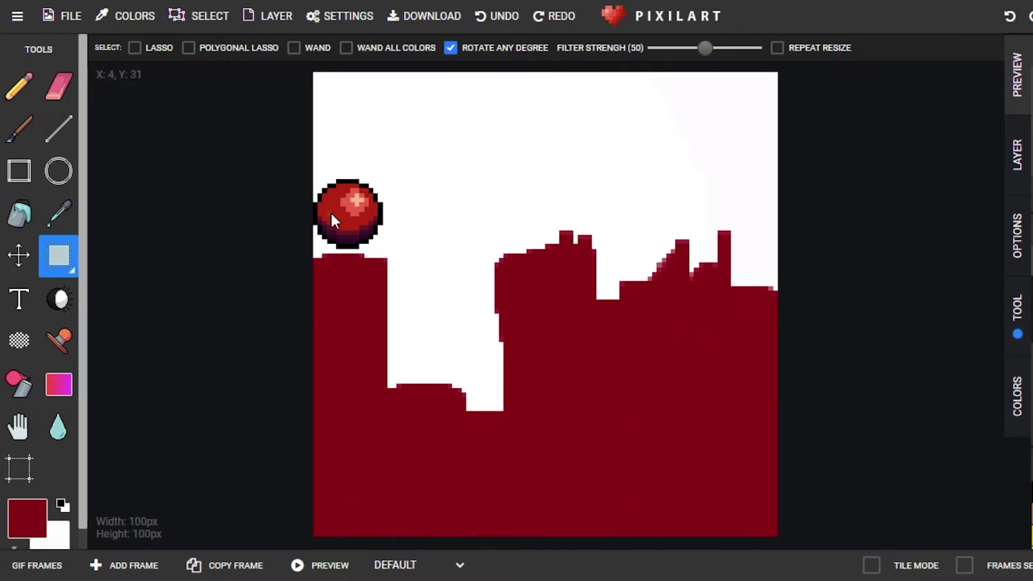
Step: From the Popular stamps, place a Mario coin in the gap between buildings
{"action": "left_click", "coordinate": [59, 340]}
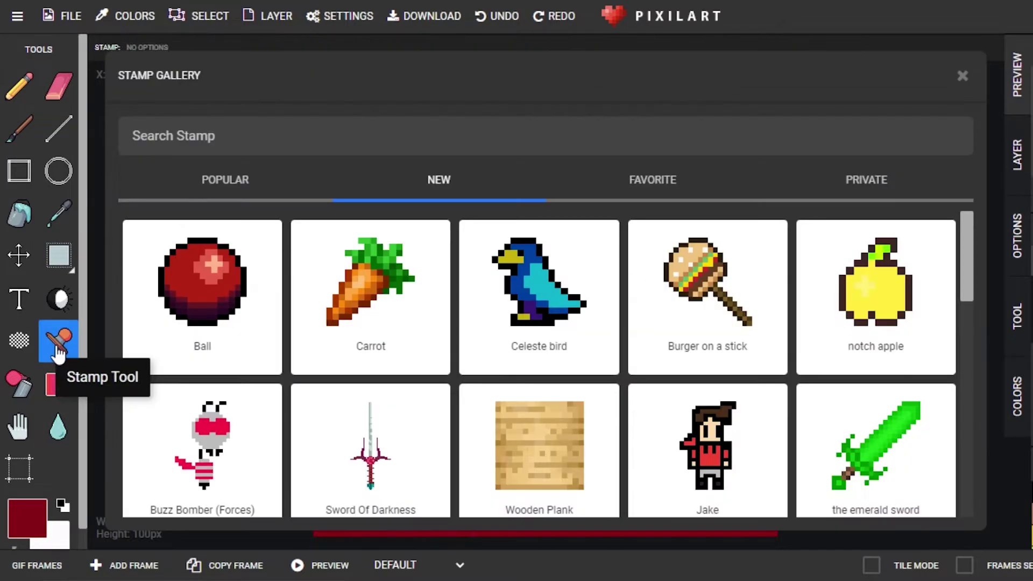
{"action": "left_click", "coordinate": [225, 178]}
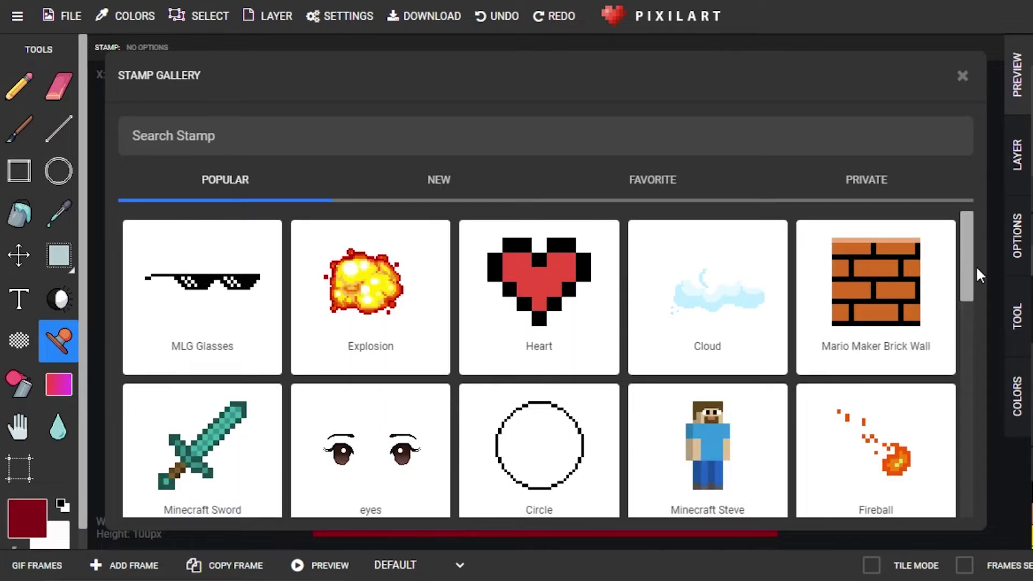
{"action": "left_click_drag", "start_coordinate": [968, 263], "coordinate": [968, 494]}
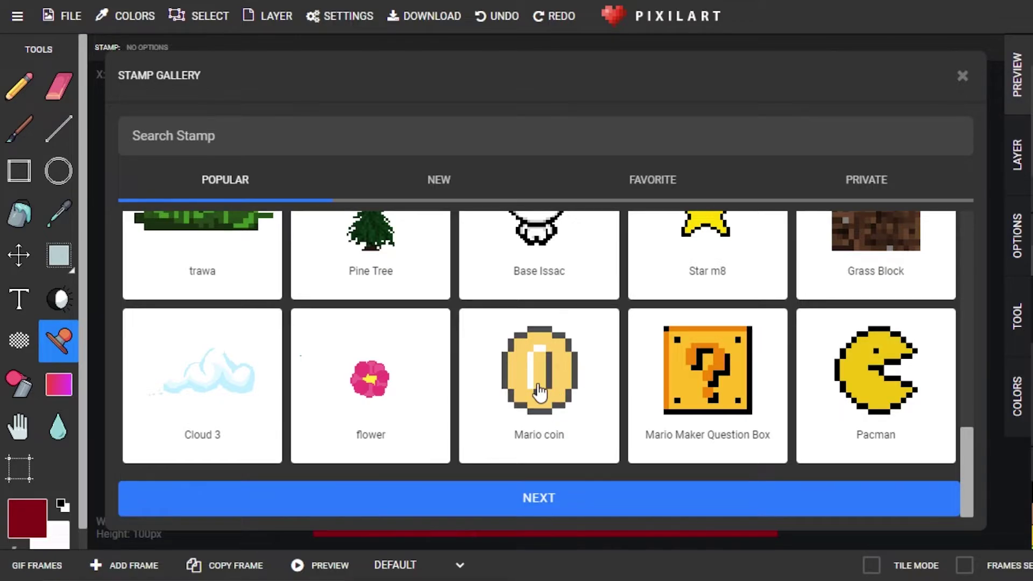
{"action": "left_click", "coordinate": [585, 398]}
{"action": "left_click_drag", "start_coordinate": [555, 311], "coordinate": [450, 344]}
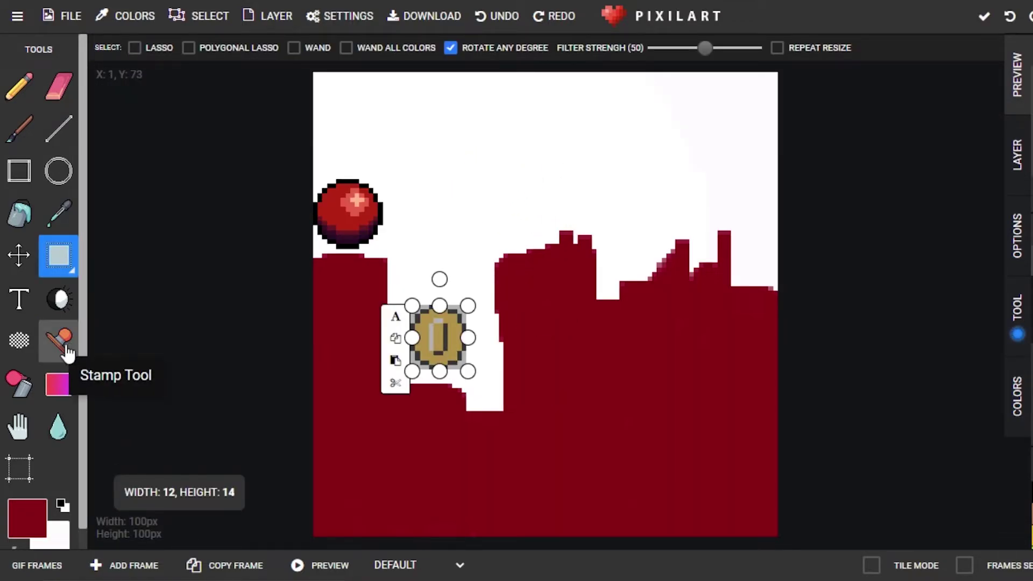
Step: Place a shrunken Mario Maker Question Box stamp at the top right
{"action": "left_click", "coordinate": [59, 340]}
{"action": "left_click", "coordinate": [694, 377]}
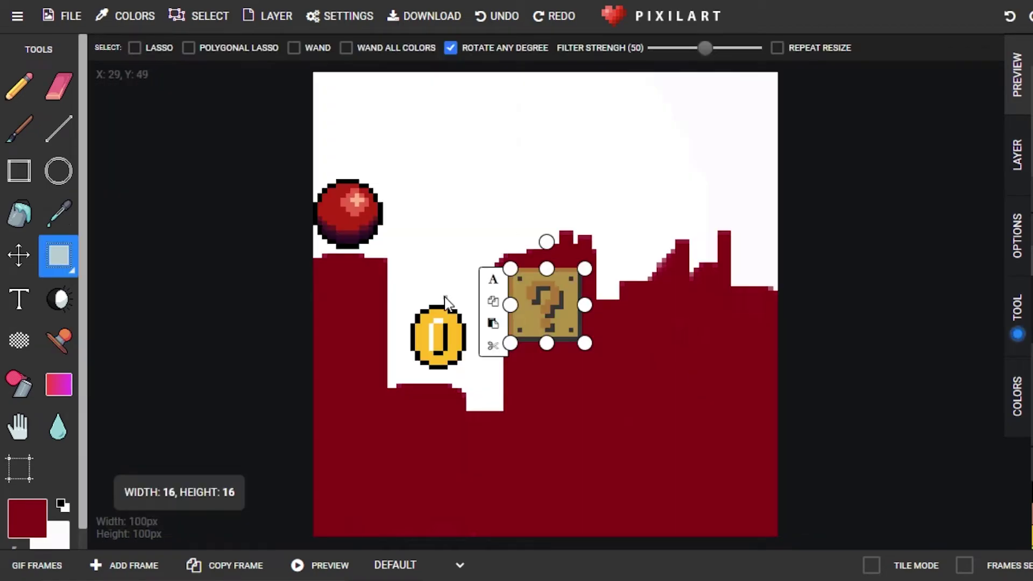
{"action": "left_click_drag", "start_coordinate": [573, 308], "coordinate": [696, 160]}
{"action": "left_click", "coordinate": [701, 169]}
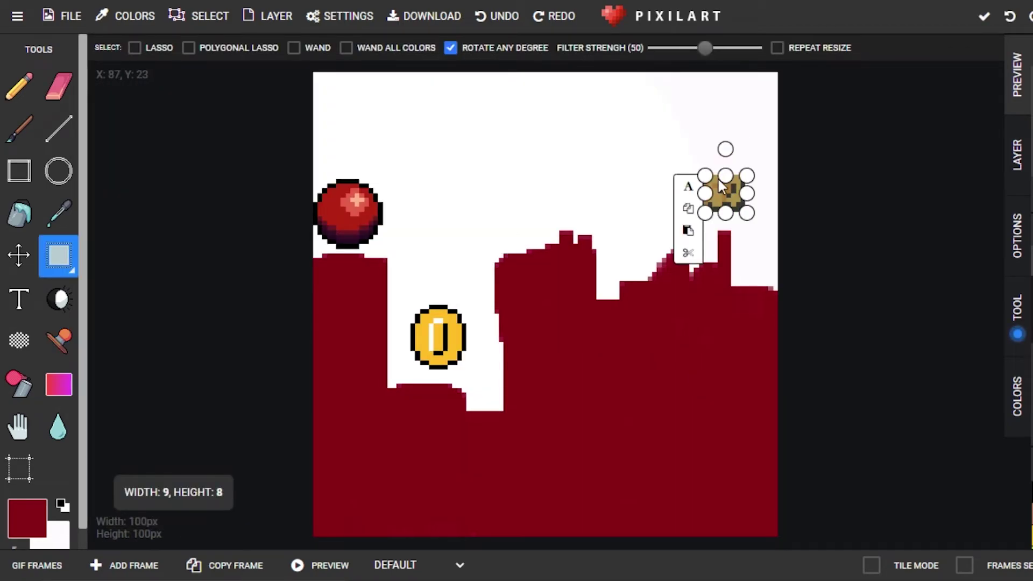
{"action": "left_click", "coordinate": [639, 208]}
{"action": "left_click", "coordinate": [58, 341]}
{"action": "left_click_drag", "start_coordinate": [967, 407], "coordinate": [963, 448]}
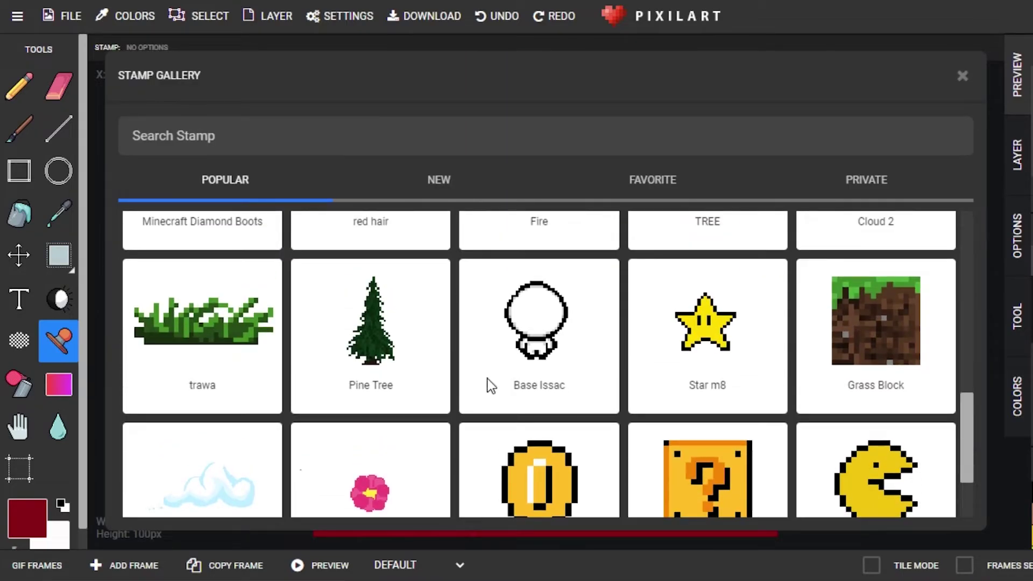
Step: Shrink the Base Issac stamp to about 20x24 and stand it on the middle building
{"action": "left_click", "coordinate": [509, 367]}
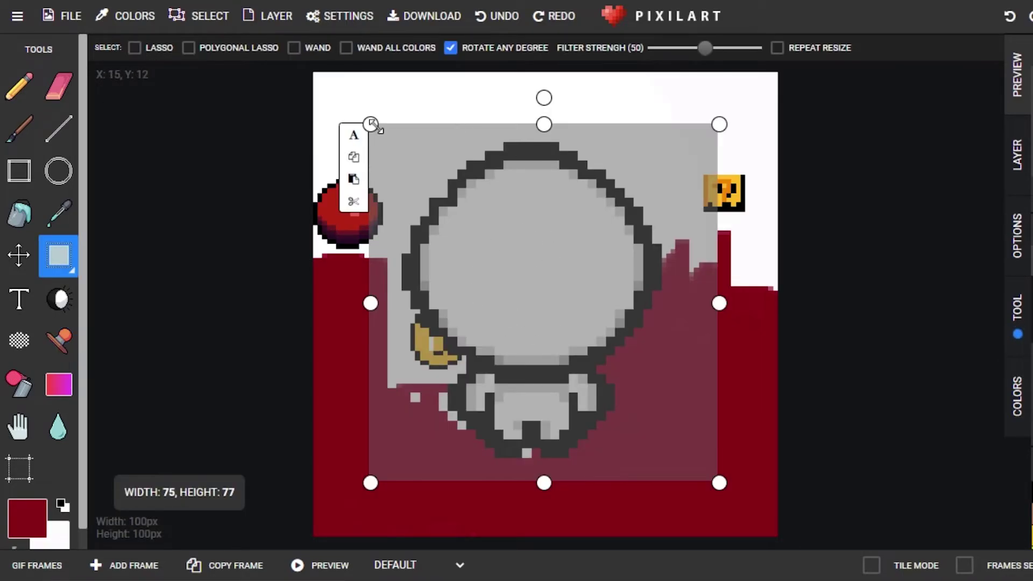
{"action": "left_click_drag", "start_coordinate": [370, 125], "coordinate": [482, 329]}
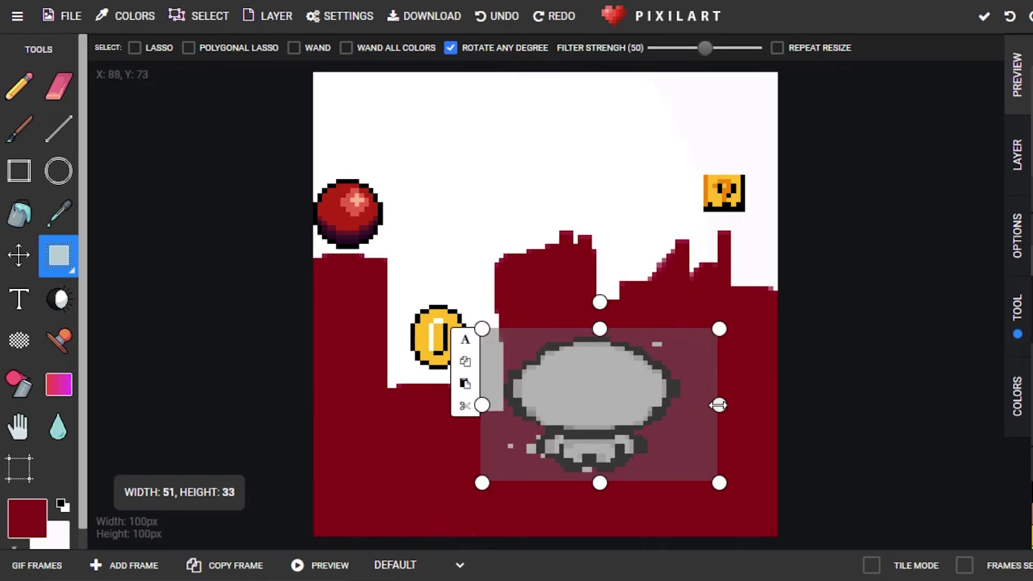
{"action": "left_click_drag", "start_coordinate": [718, 404], "coordinate": [610, 409]}
{"action": "left_click_drag", "start_coordinate": [544, 410], "coordinate": [537, 211]}
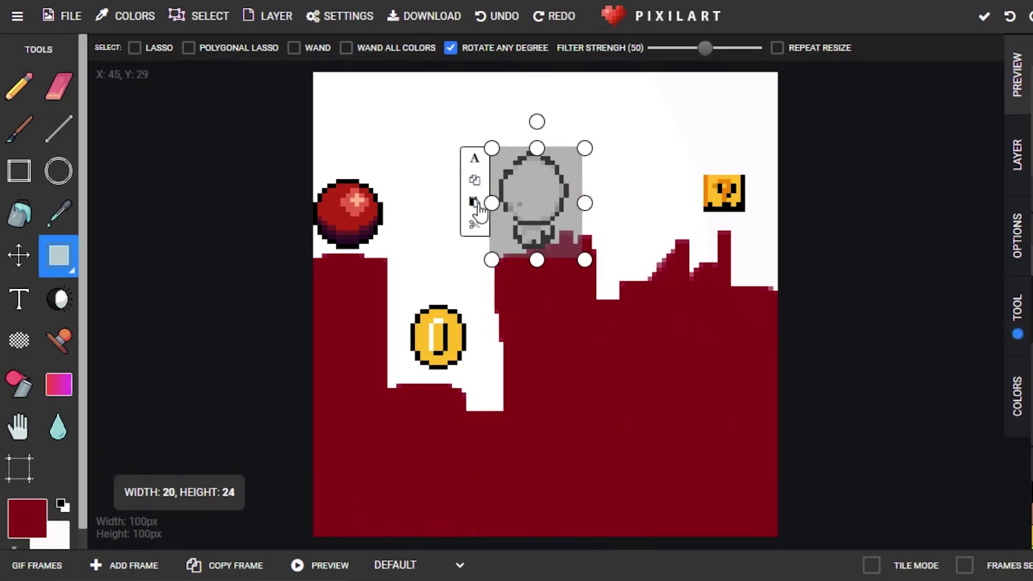
{"action": "left_click", "coordinate": [655, 175]}
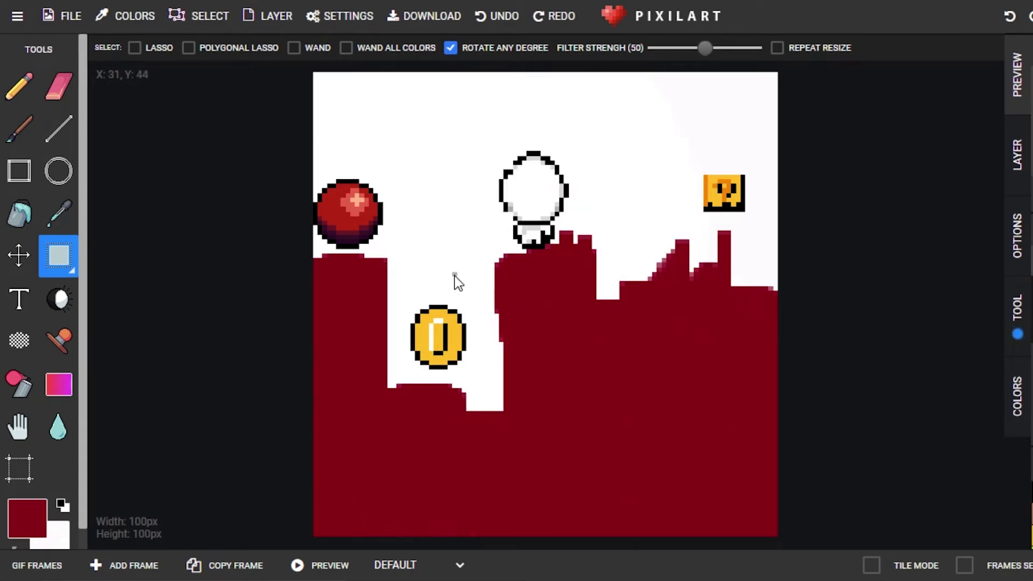
{"action": "left_click_drag", "start_coordinate": [531, 193], "coordinate": [551, 281]}
{"action": "left_click", "coordinate": [608, 173]}
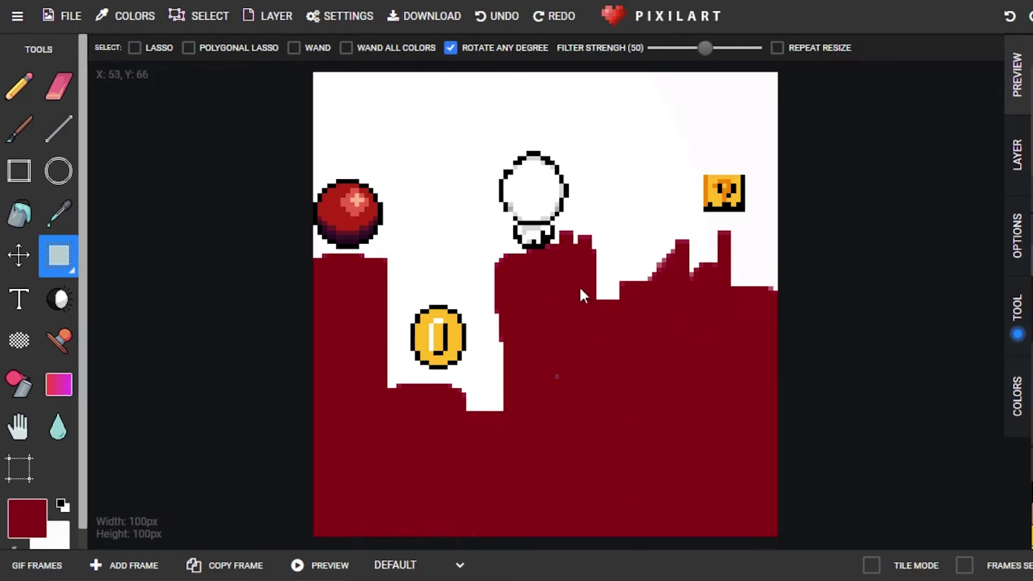
Step: Spray dark red speckles across the top sky and yellow speckles along the bottom
{"action": "left_click", "coordinate": [21, 383]}
{"action": "mouse_move", "coordinate": [434, 92]}
{"action": "left_mouse_down"}
{"action": "mouse_move", "coordinate": [311, 116]}
{"action": "mouse_move", "coordinate": [344, 96]}
{"action": "mouse_move", "coordinate": [351, 123]}
{"action": "mouse_move", "coordinate": [436, 125]}
{"action": "mouse_move", "coordinate": [528, 100]}
{"action": "mouse_move", "coordinate": [407, 106]}
{"action": "mouse_move", "coordinate": [627, 99]}
{"action": "mouse_move", "coordinate": [614, 101]}
{"action": "mouse_move", "coordinate": [622, 119]}
{"action": "mouse_move", "coordinate": [451, 110]}
{"action": "mouse_move", "coordinate": [399, 173]}
{"action": "mouse_move", "coordinate": [421, 164]}
{"action": "mouse_move", "coordinate": [421, 199]}
{"action": "left_mouse_up"}
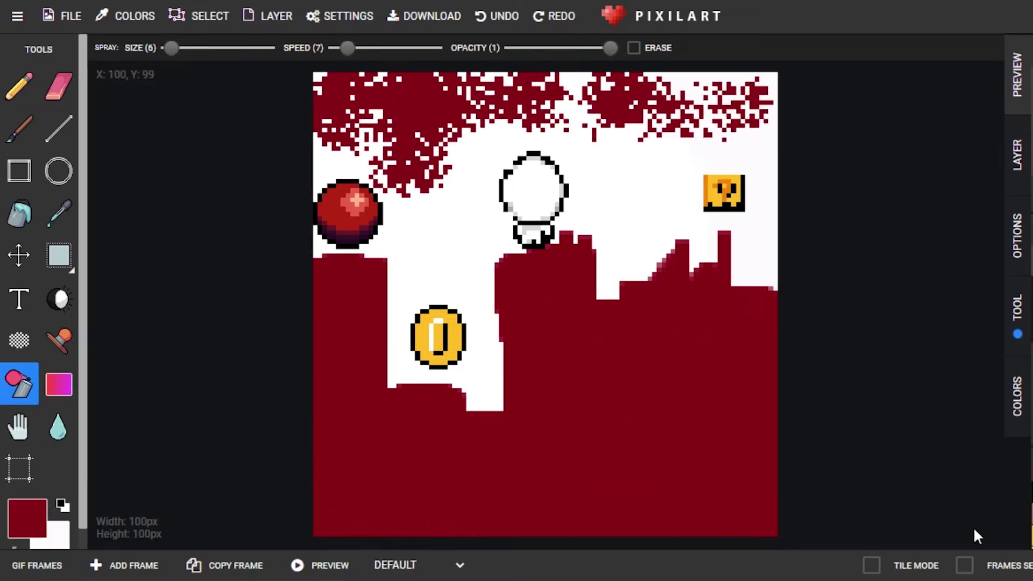
{"action": "mouse_move", "coordinate": [344, 446]}
{"action": "left_mouse_down"}
{"action": "mouse_move", "coordinate": [405, 454]}
{"action": "mouse_move", "coordinate": [482, 490]}
{"action": "mouse_move", "coordinate": [742, 468]}
{"action": "left_mouse_up"}
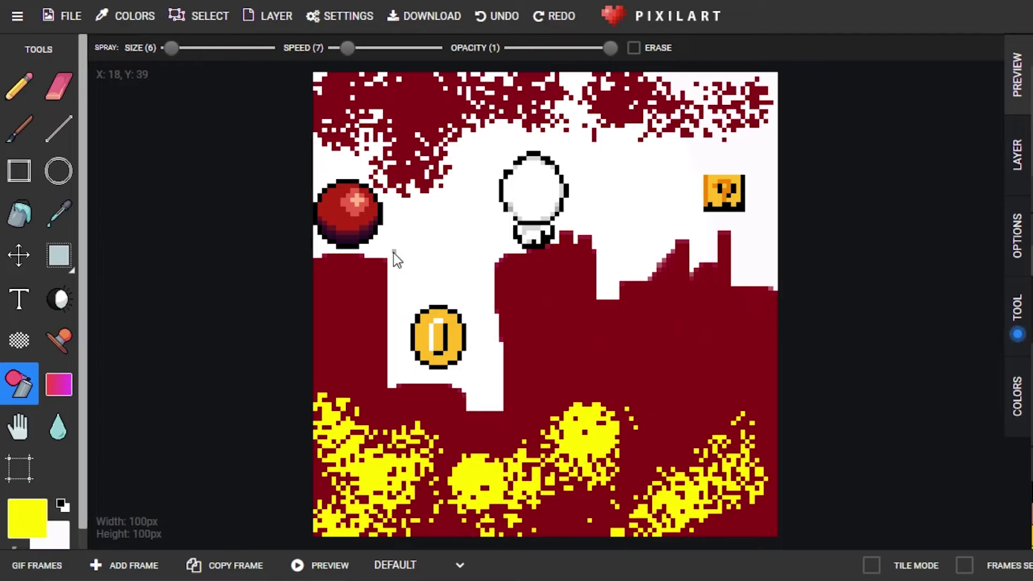
Step: Download the 100 × 100 city scene as pixil-frame-0.png and close the download window
{"action": "left_click", "coordinate": [430, 22]}
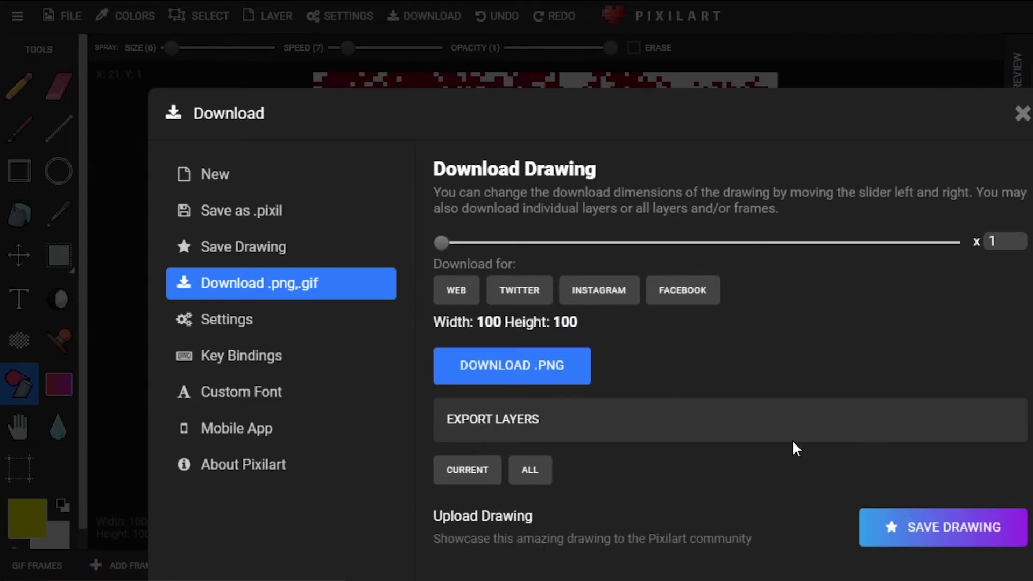
{"action": "left_click", "coordinate": [528, 367]}
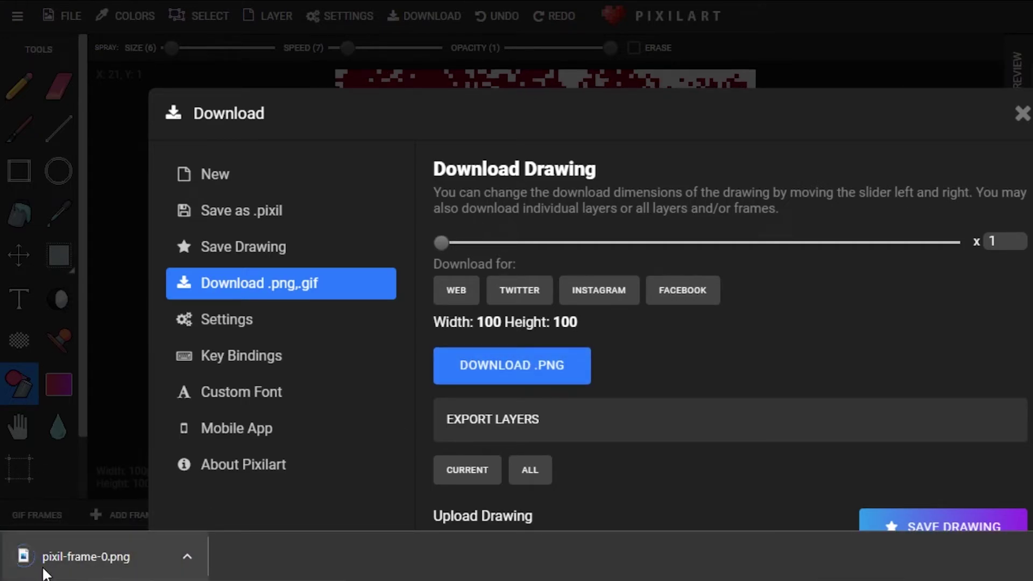
{"action": "left_click", "coordinate": [1022, 115]}
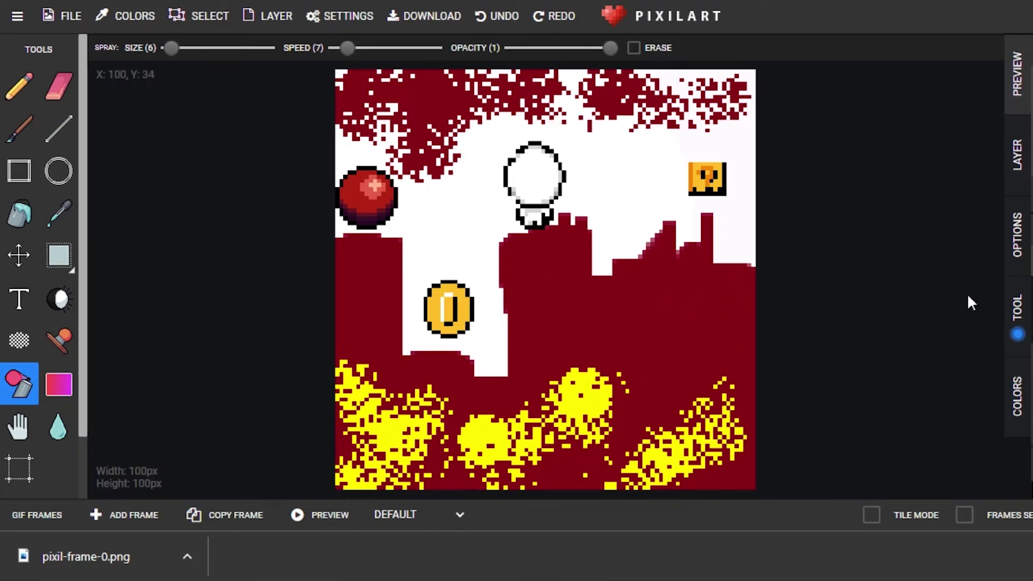